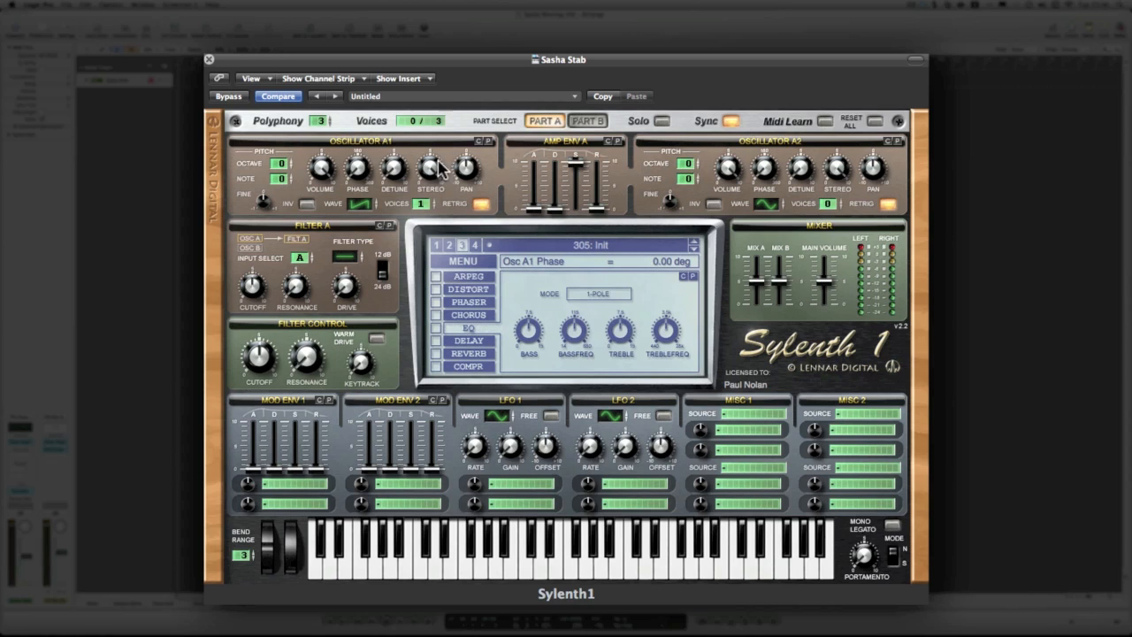
Adjust oscillator A1's phase, set its detune to 1.57 and give it 3 voices.
left_click_drag(358, 180, 357, 128)
left_click_drag(393, 177, 392, 141)
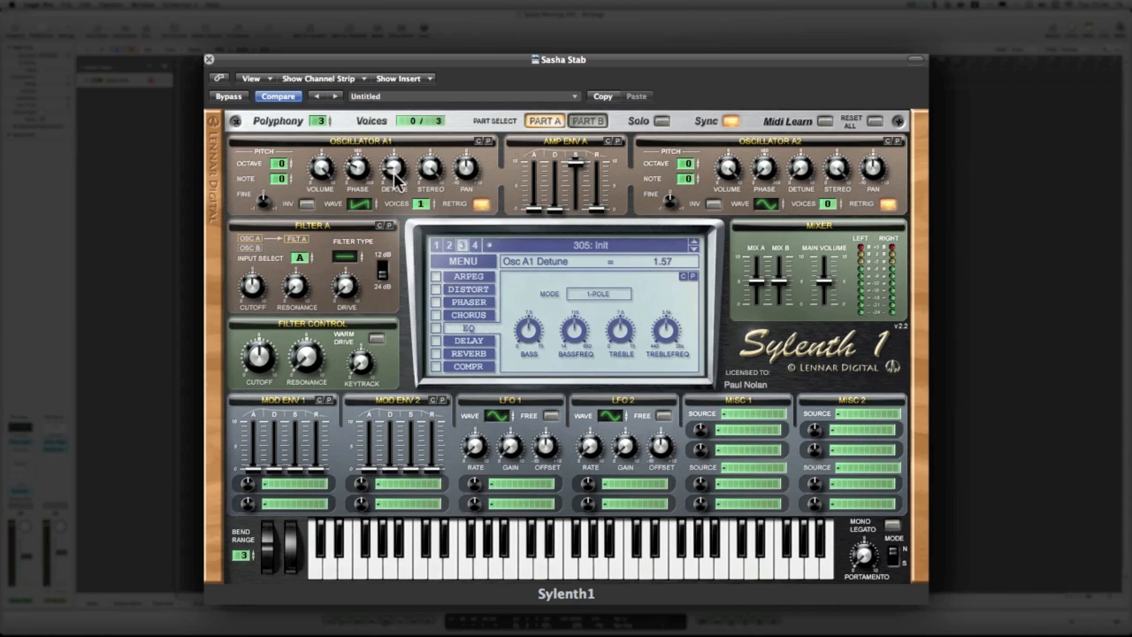
left_click_drag(425, 210, 425, 186)
Copy oscillator A1's settings to oscillators A2, B1 and B2.
left_click(478, 140)
left_click(896, 141)
left_click(592, 121)
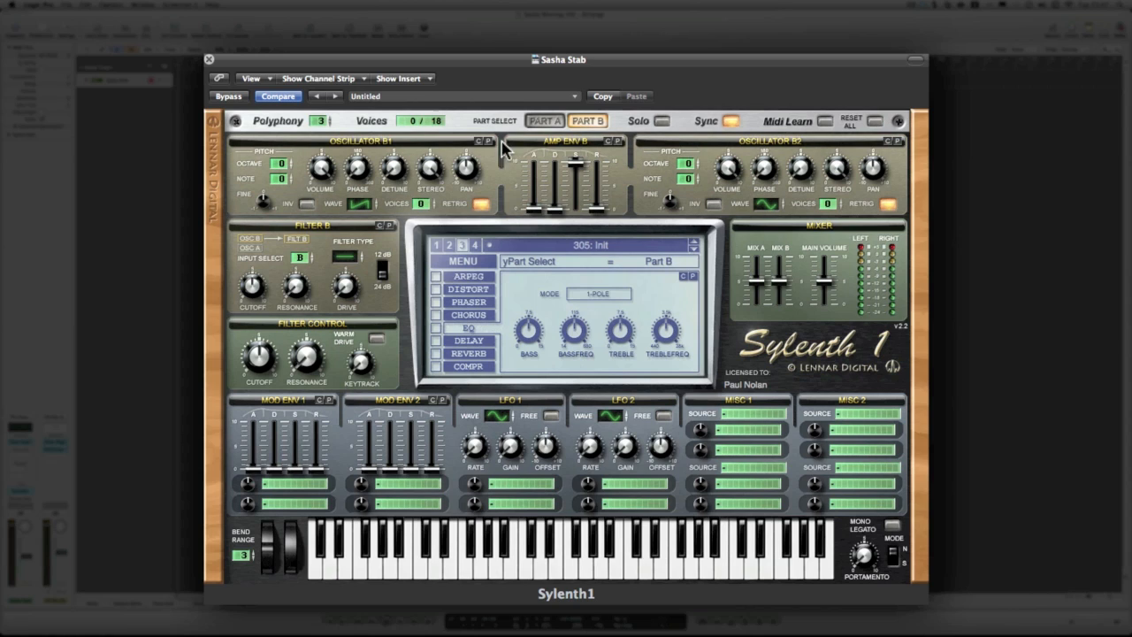
left_click(487, 140)
left_click(897, 141)
Shape amp envelope A with sustain 0.00, a raised decay and release 2.69, and copy it to amp envelope B.
left_click(536, 122)
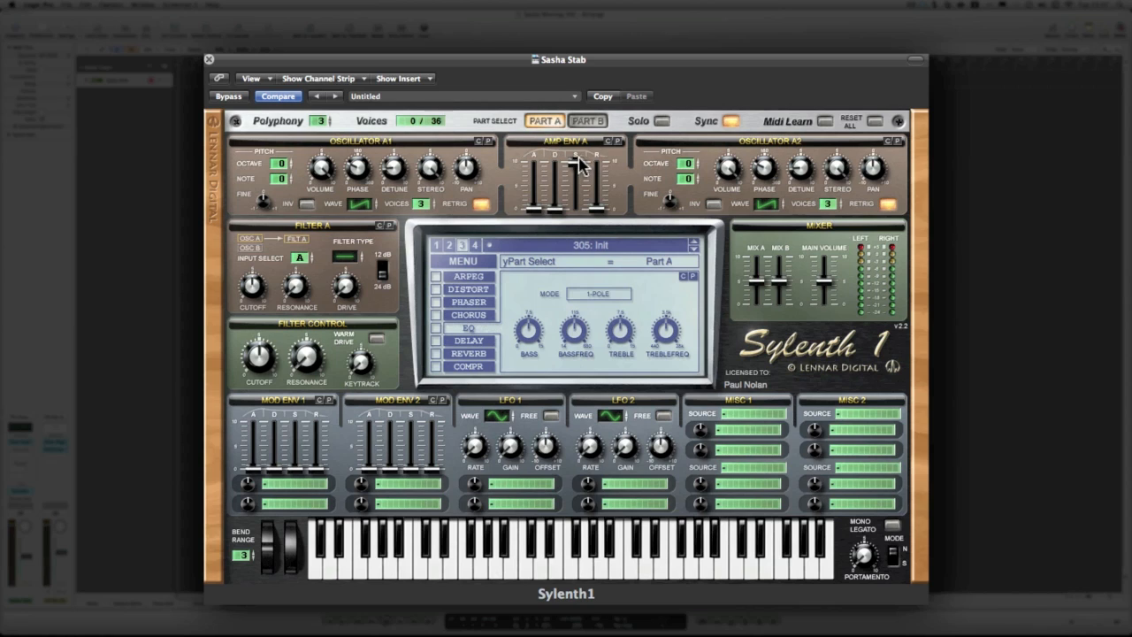
left_click_drag(577, 166, 572, 328)
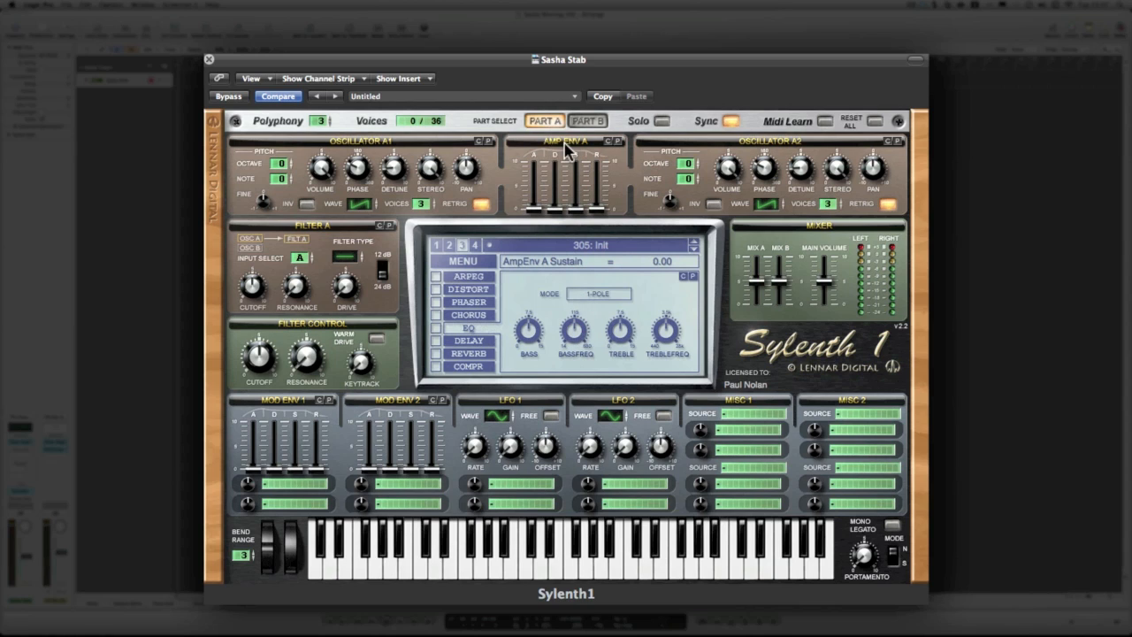
left_click_drag(556, 210, 552, 158)
left_click_drag(598, 209, 598, 175)
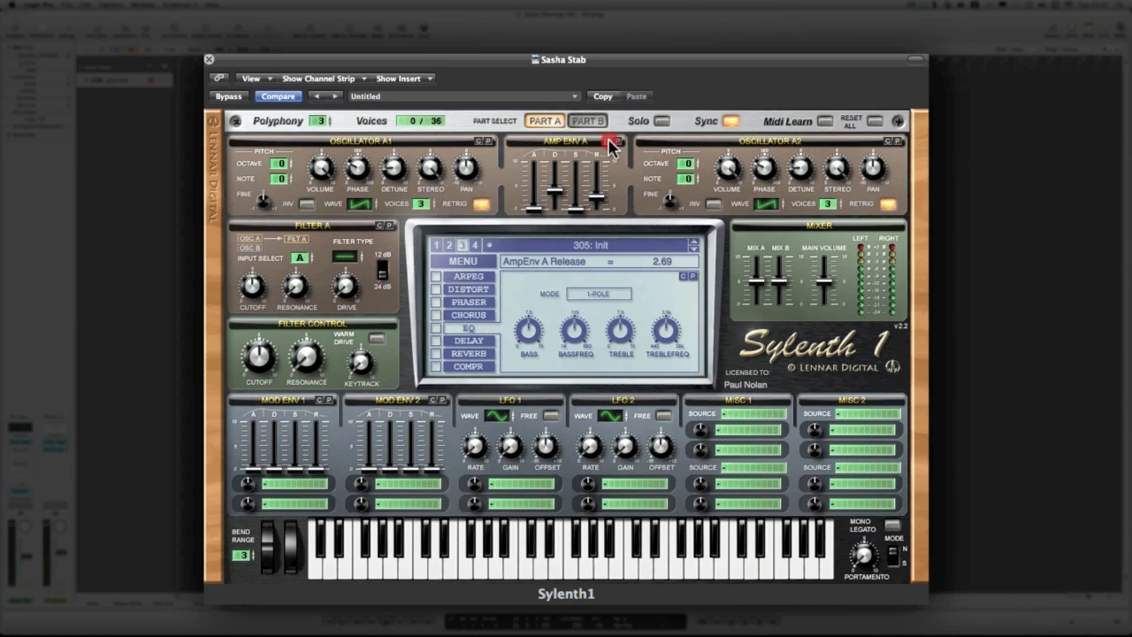
left_click(599, 125)
left_click(617, 140)
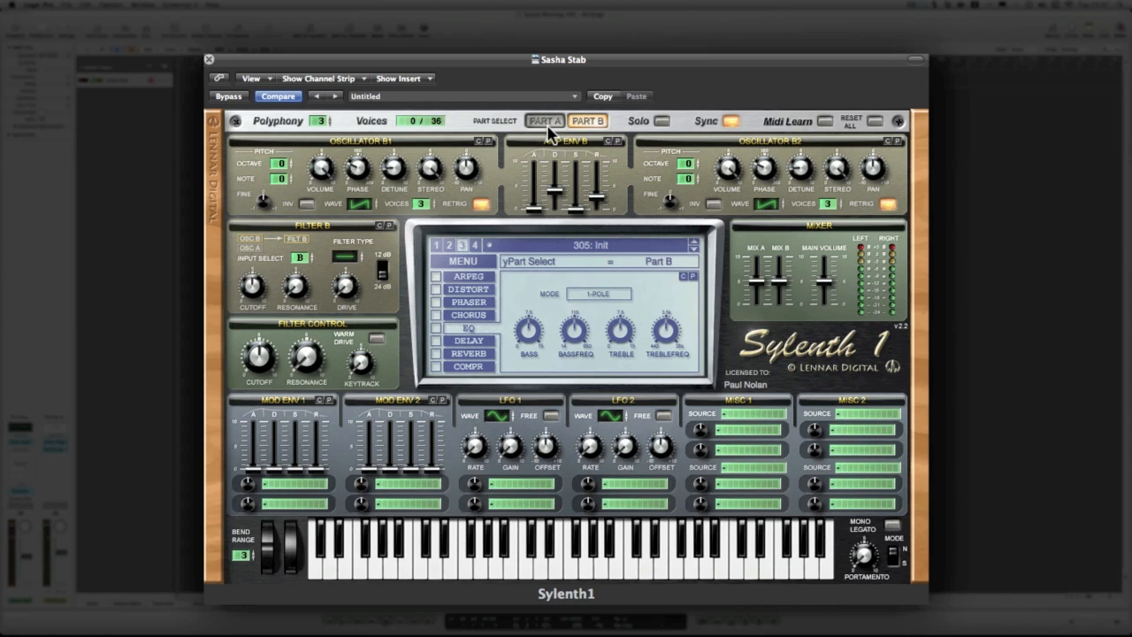
Tune oscillator A1 to octave -1 and note +7, oscillator A2 to note +3, and oscillator B1 to octave -1.
left_click(547, 123)
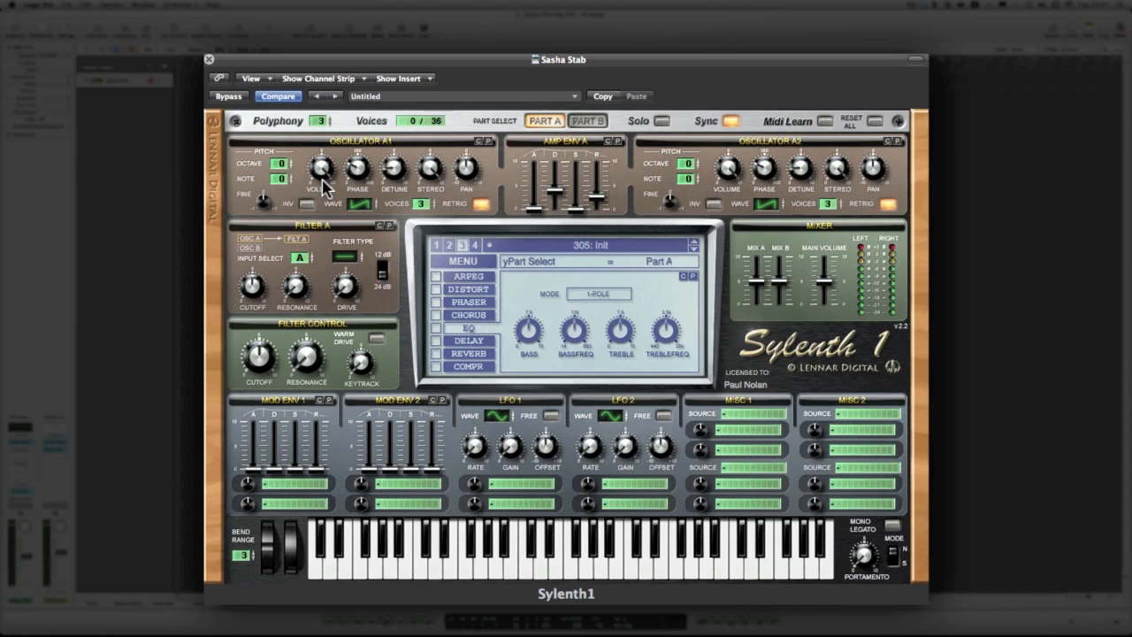
left_click_drag(277, 174, 286, 85)
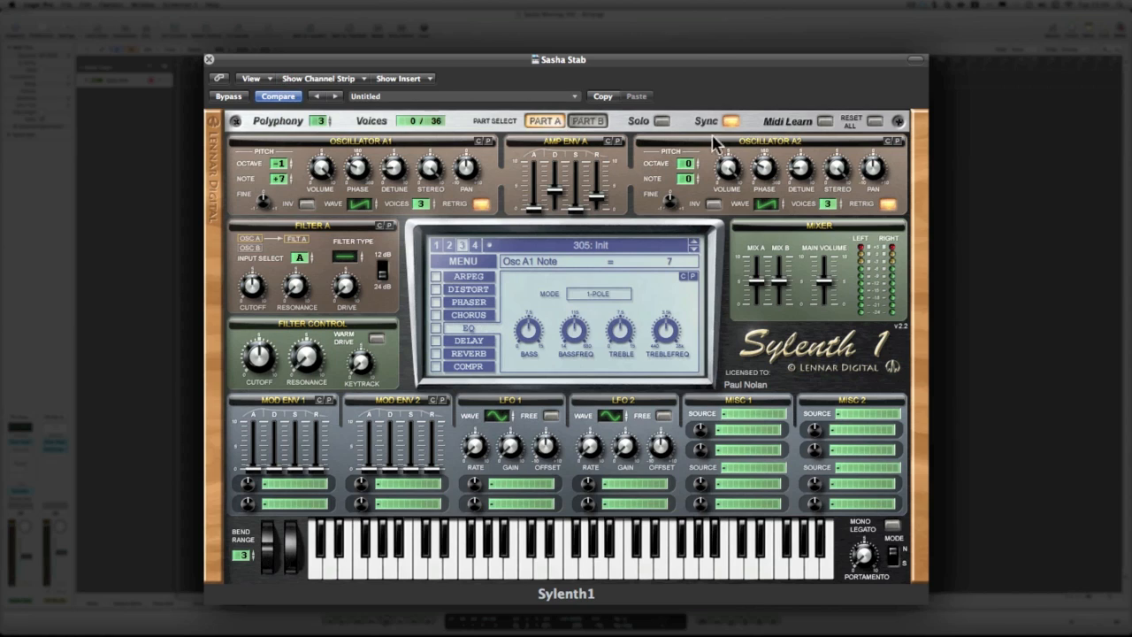
mouse_move(689, 181)
left_mouse_down()
mouse_move(689, 146)
mouse_move(673, 188)
mouse_move(688, 187)
left_mouse_up()
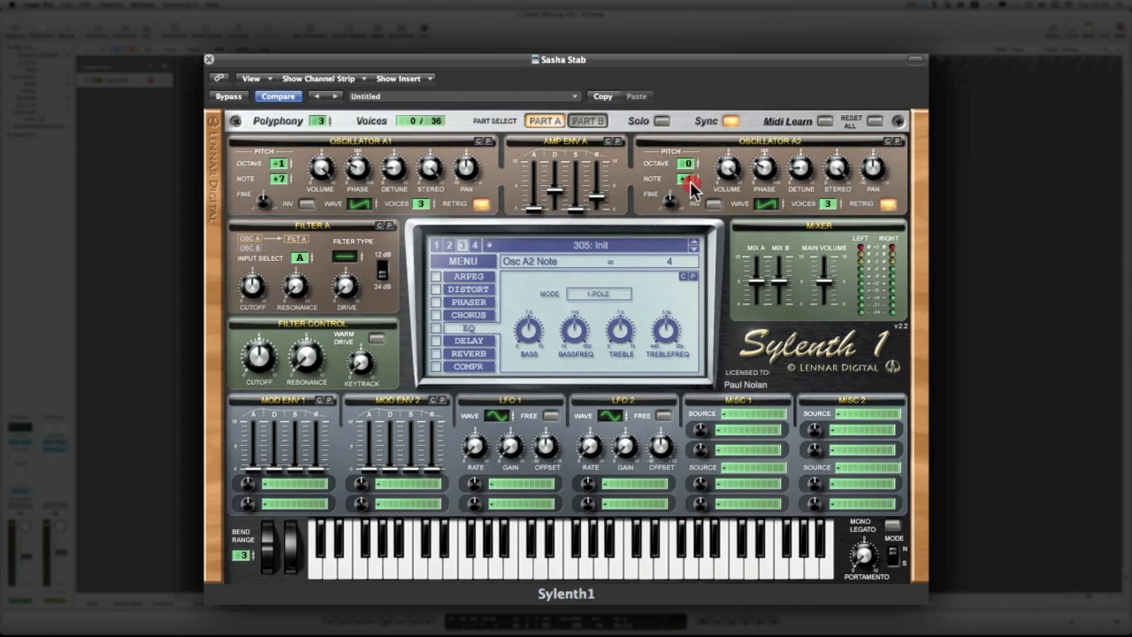
left_click(588, 122)
left_click(275, 167)
left_click_drag(276, 166, 276, 177)
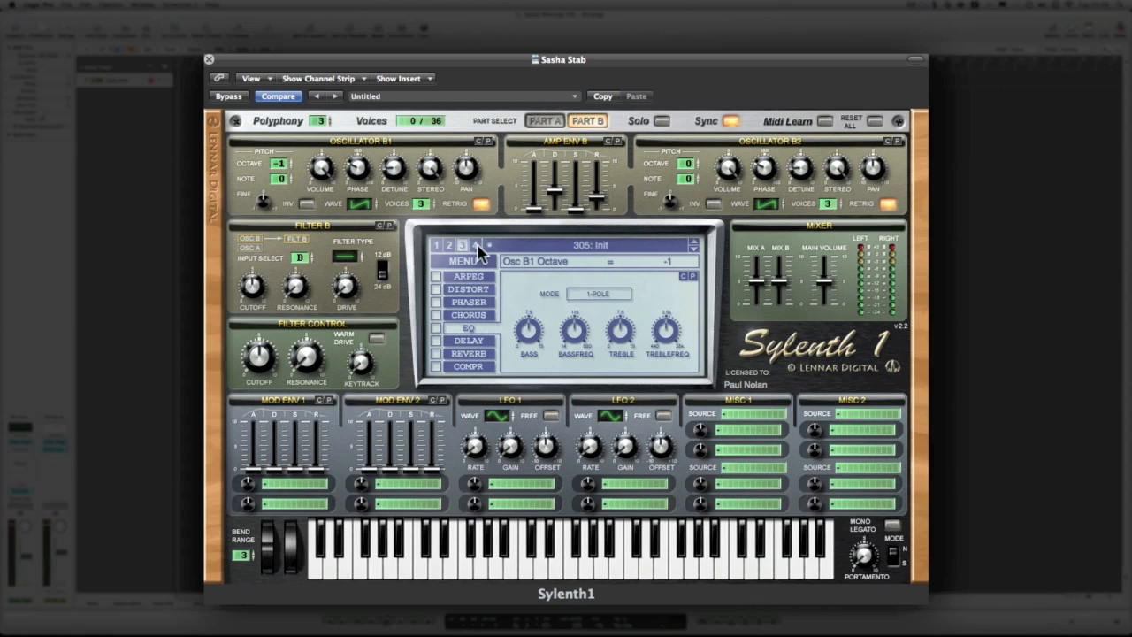
Set filter A's type to Lowpass, adjust its cutoff and resonance, and set its drive to 0.95.
left_click(545, 121)
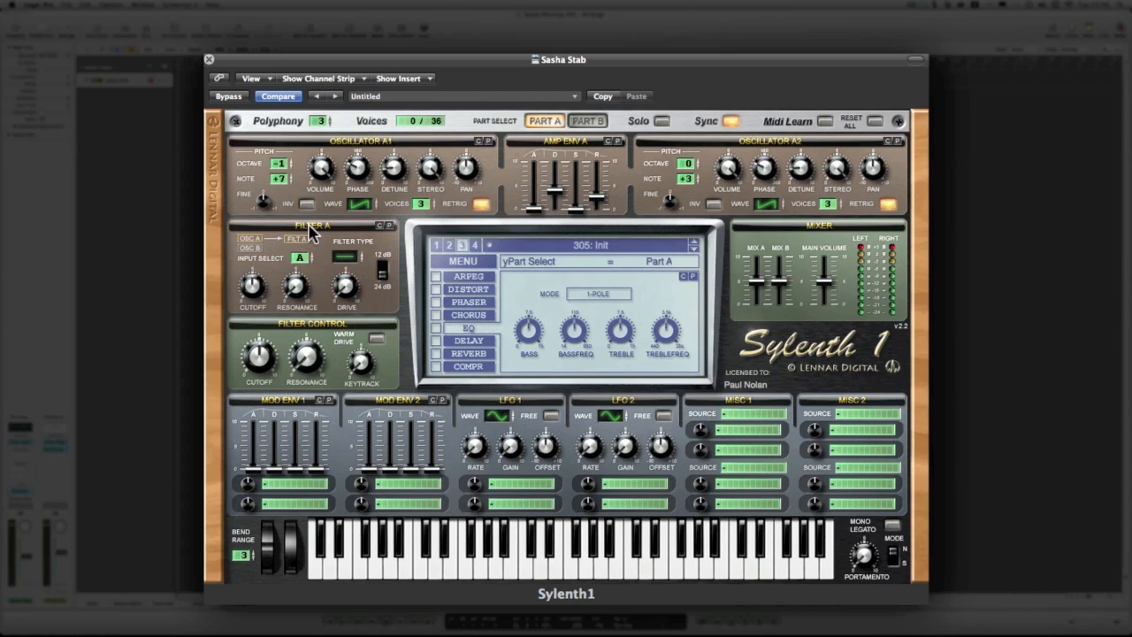
left_click(346, 256)
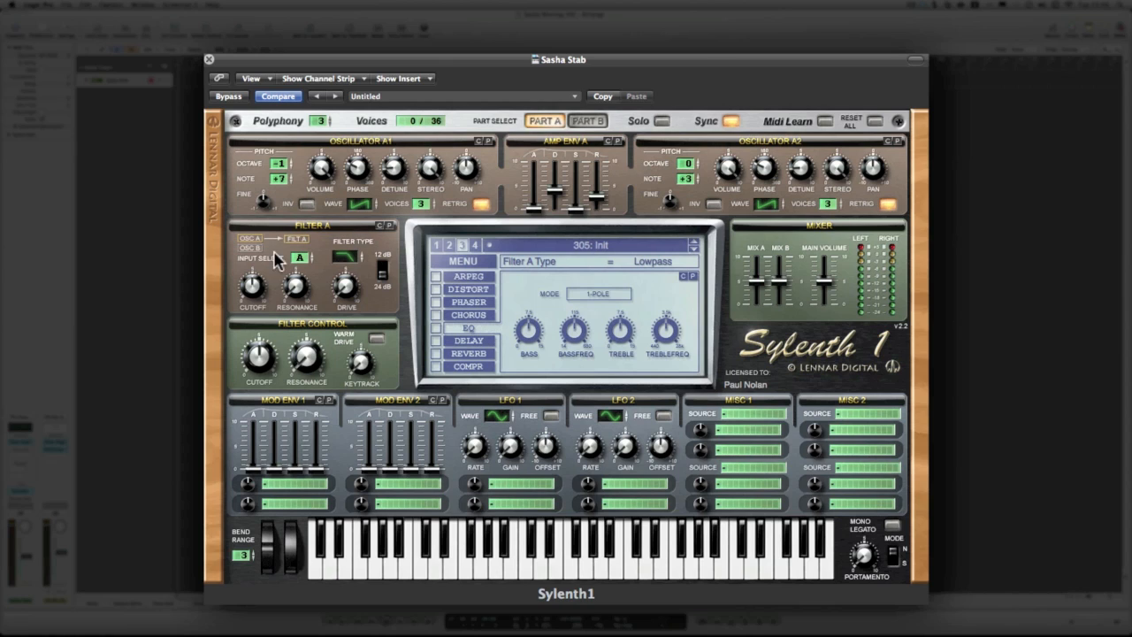
mouse_move(253, 284)
left_mouse_down()
mouse_move(344, 283)
mouse_move(343, 265)
left_mouse_up()
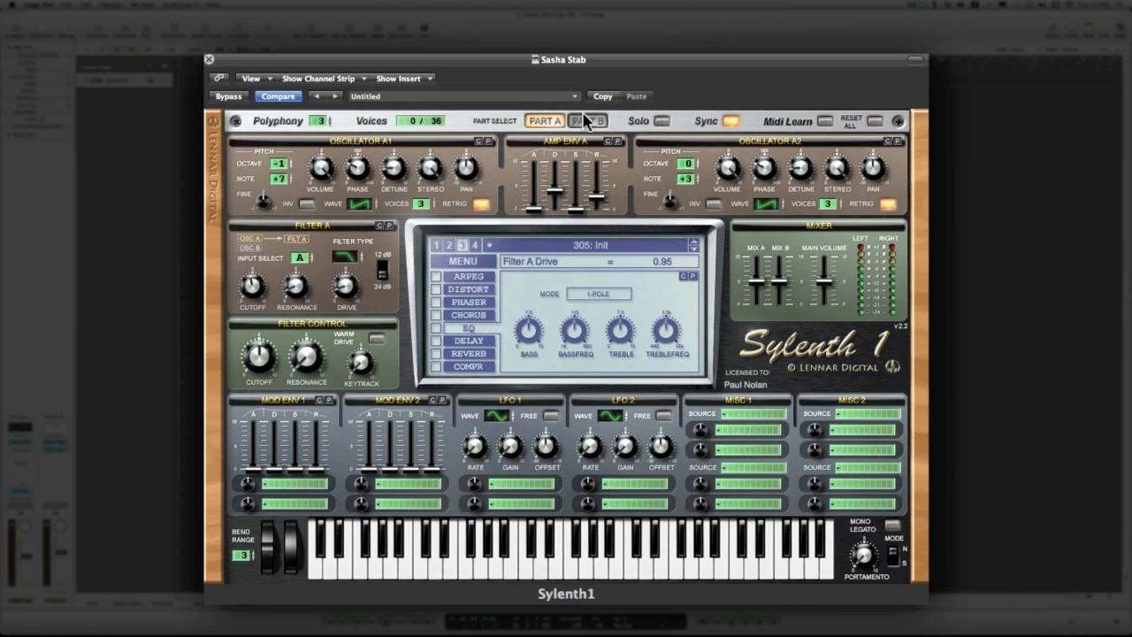
Set filter B to input BA, Lowpass type, cutoff 33.56 Hz and drive 0.81, and adjust its resonance.
left_click(587, 122)
left_click(302, 259)
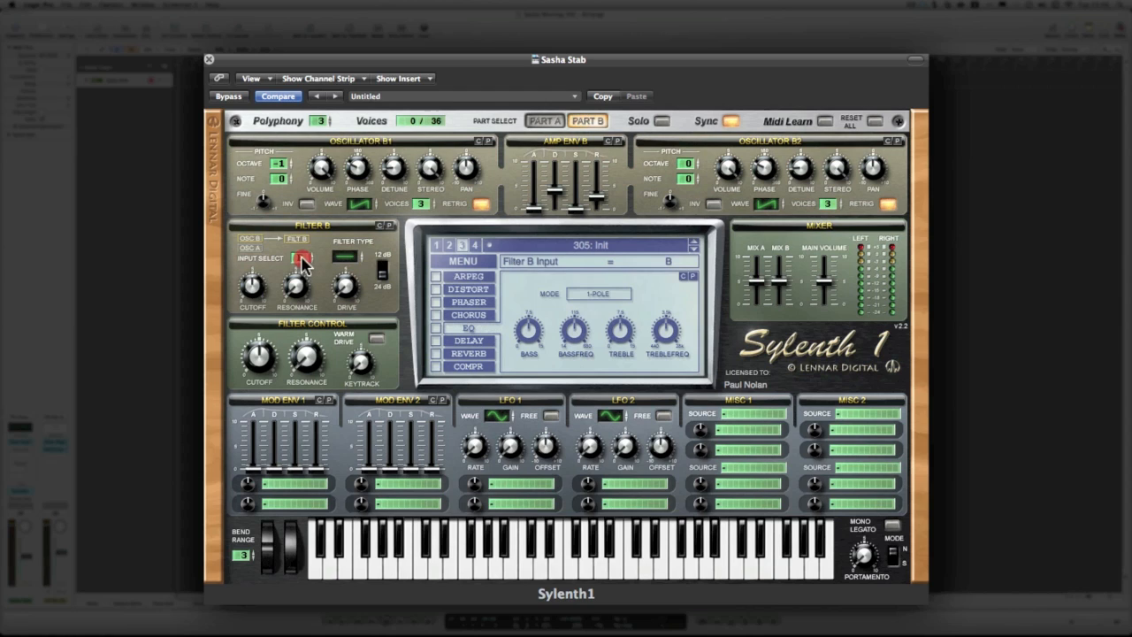
left_click_drag(302, 259, 305, 232)
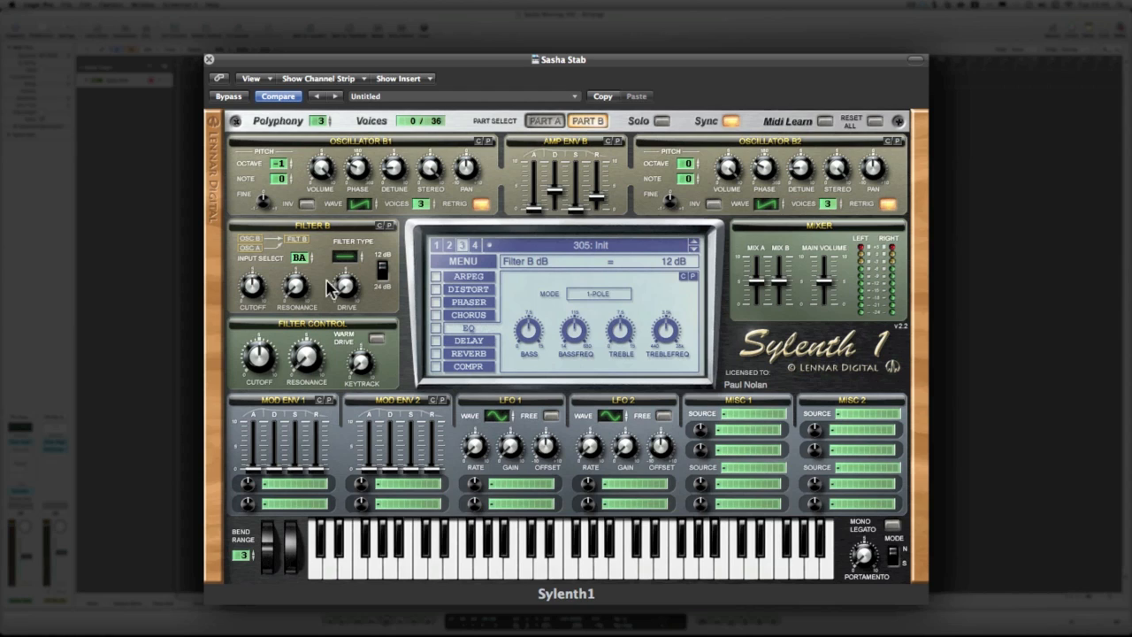
left_click(345, 257)
left_click(345, 258)
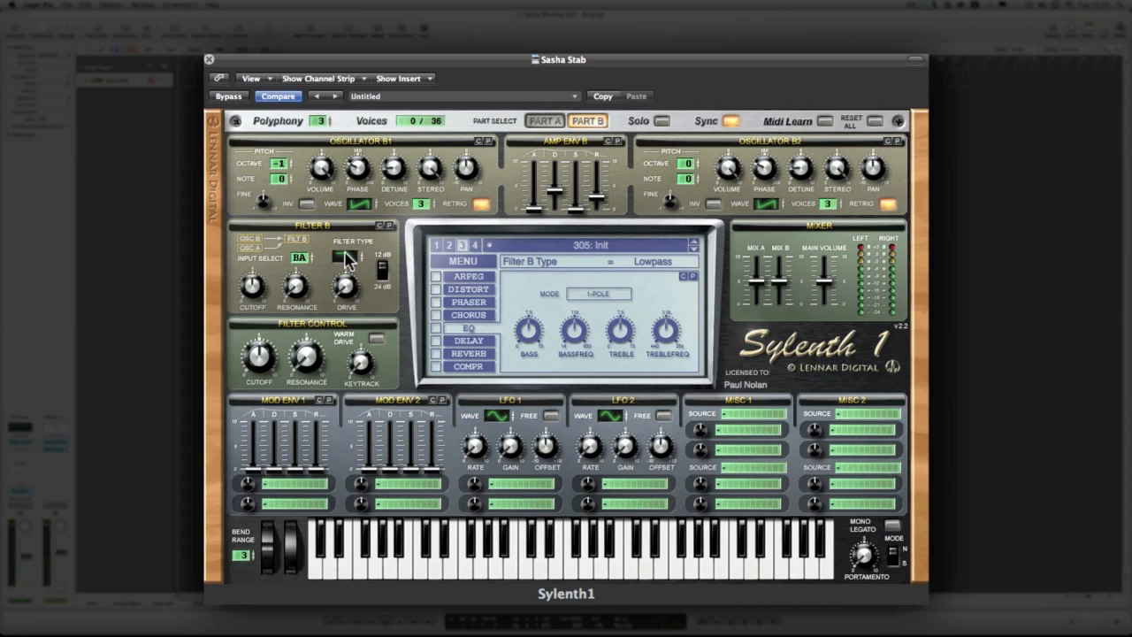
left_click_drag(253, 284, 253, 312)
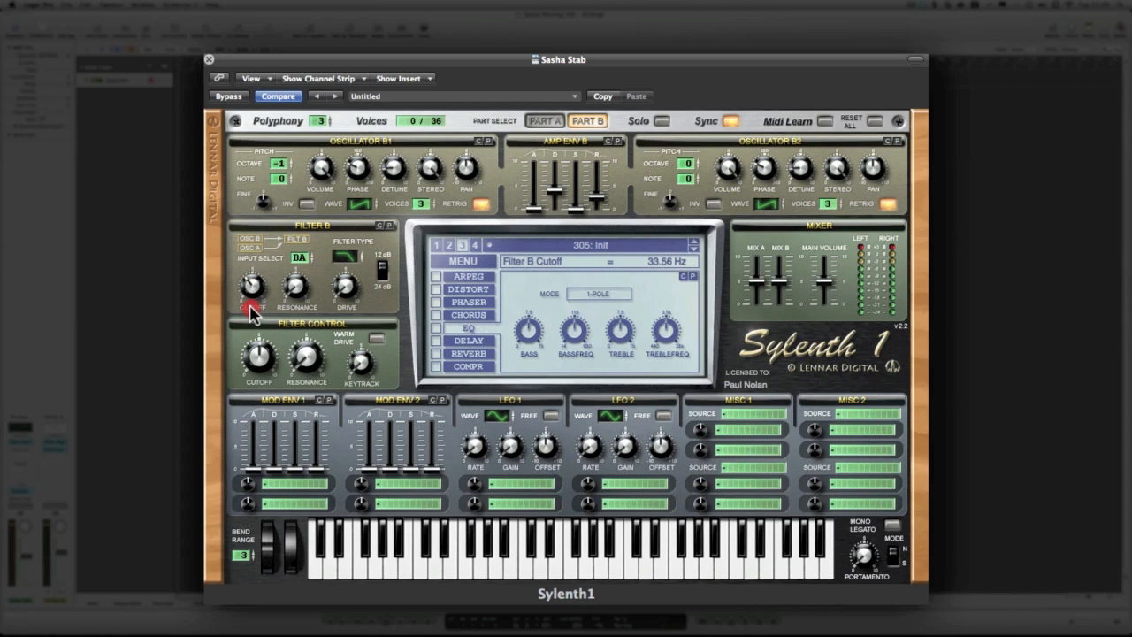
left_click_drag(295, 281, 346, 281)
left_click(350, 285)
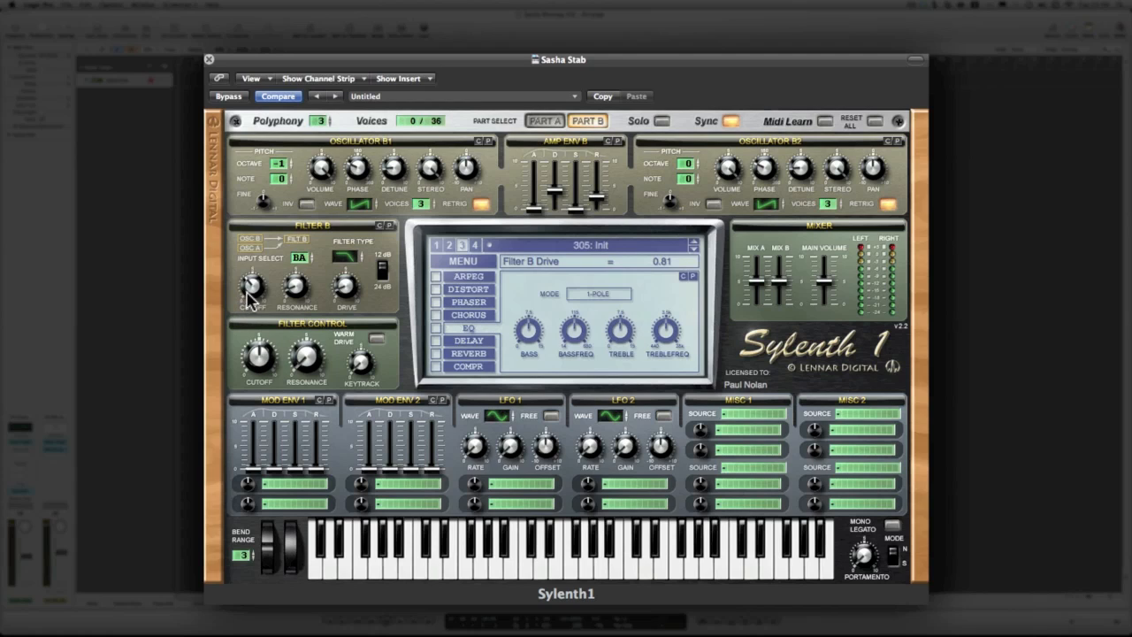
Route modulation envelope 1 to Cutoff AB with amount 2.29, decay 3.51 and release 2.36.
left_click(537, 121)
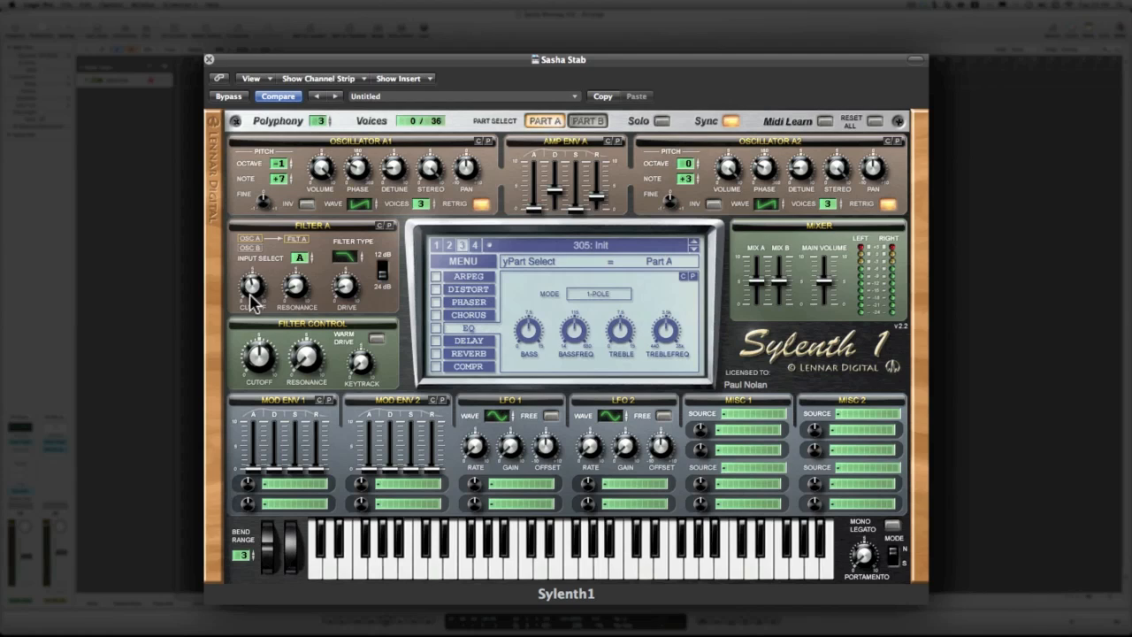
left_click(294, 484)
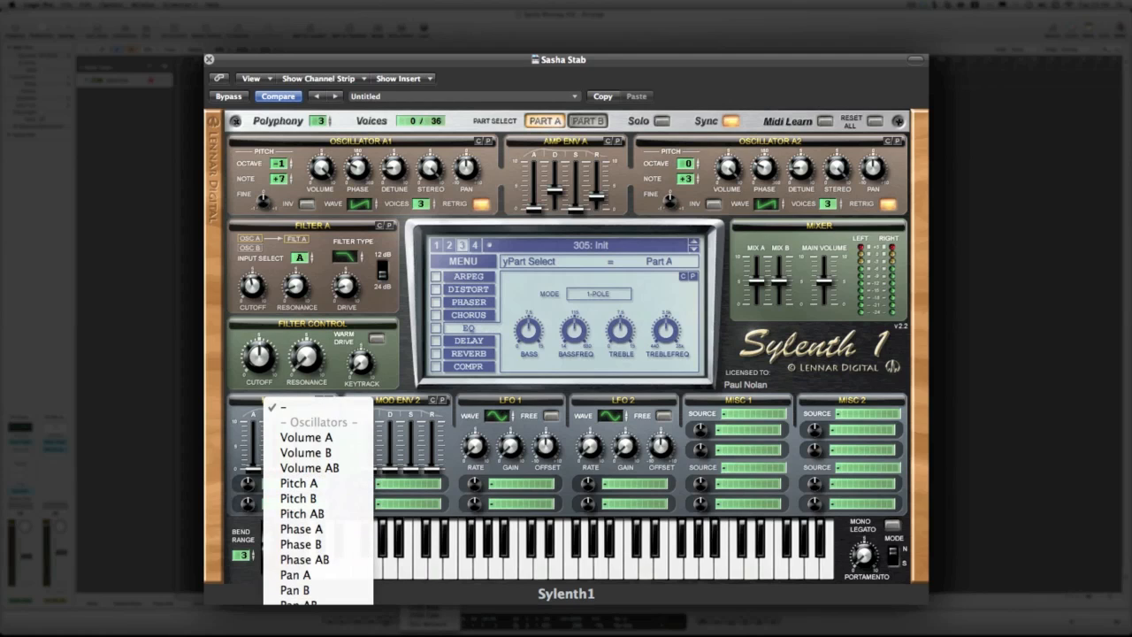
left_click(301, 635)
left_click_drag(251, 486, 255, 474)
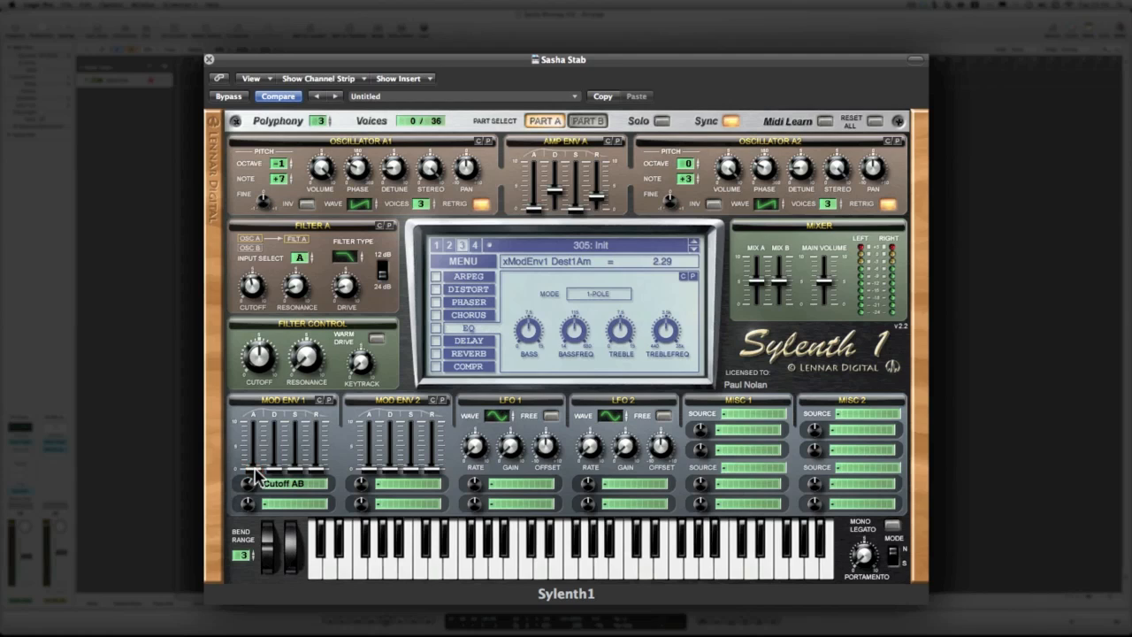
left_click_drag(277, 475, 276, 423)
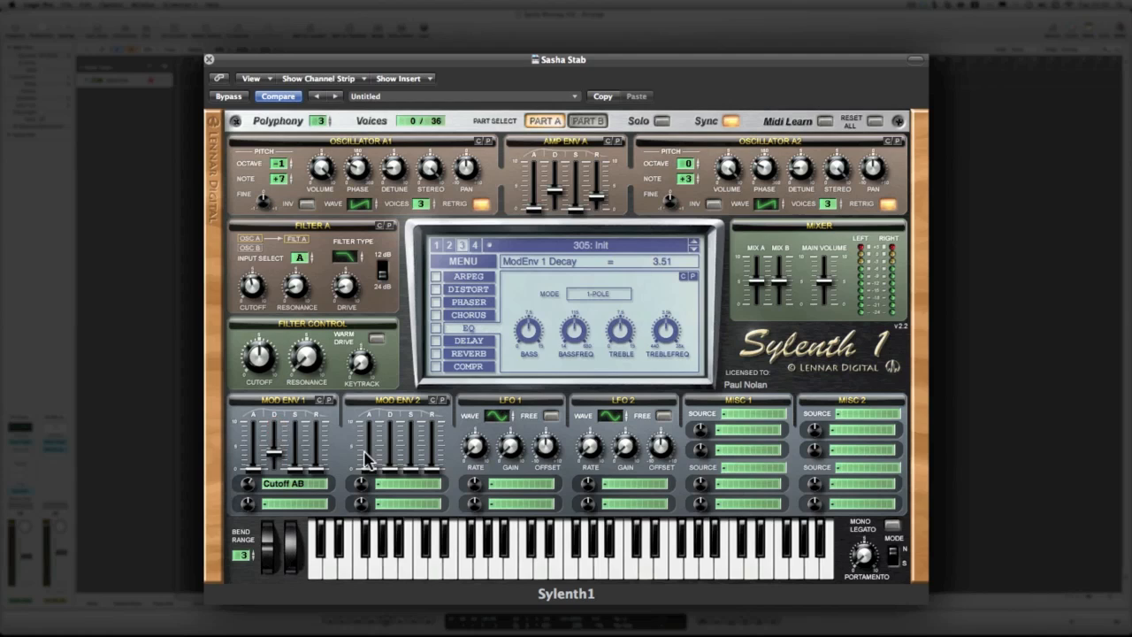
left_click_drag(316, 470, 320, 447)
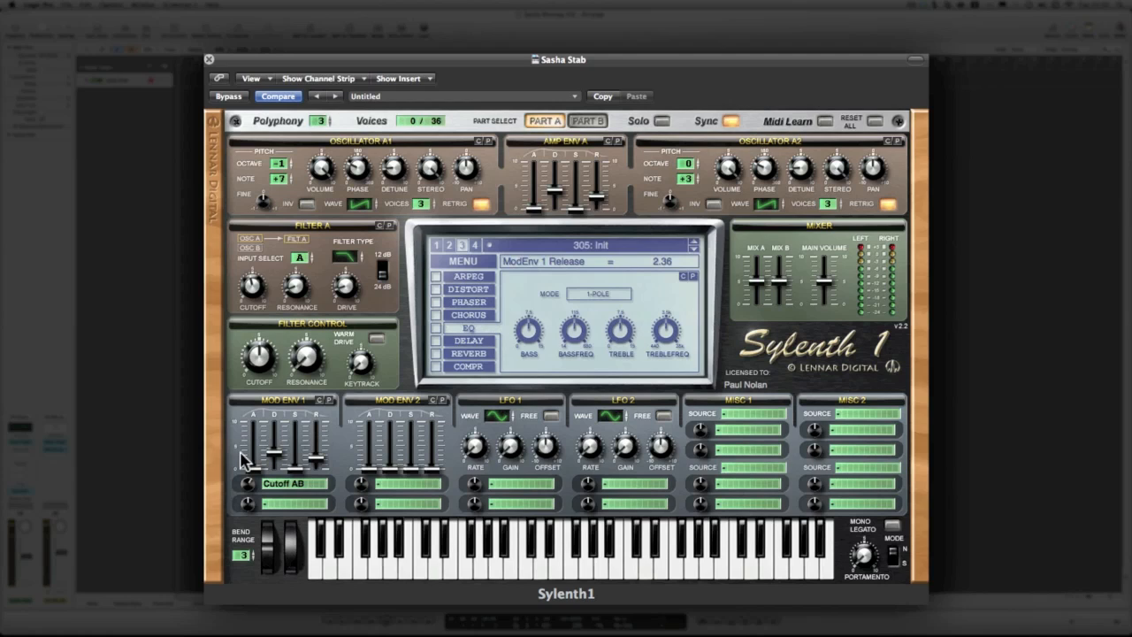
Lower the filter control cutoff, set its resonance to 1.00 and keytrack to 6.76, and enable warm drive.
left_click_drag(259, 363, 255, 391)
left_click_drag(309, 367, 305, 343)
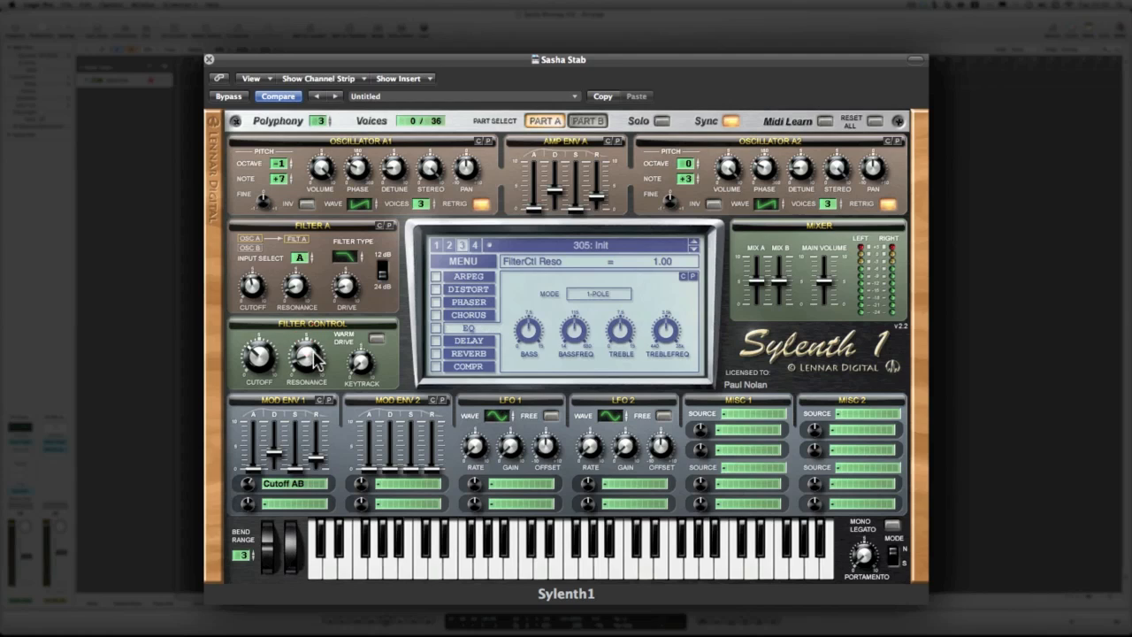
left_click(378, 340)
left_click_drag(363, 365, 358, 250)
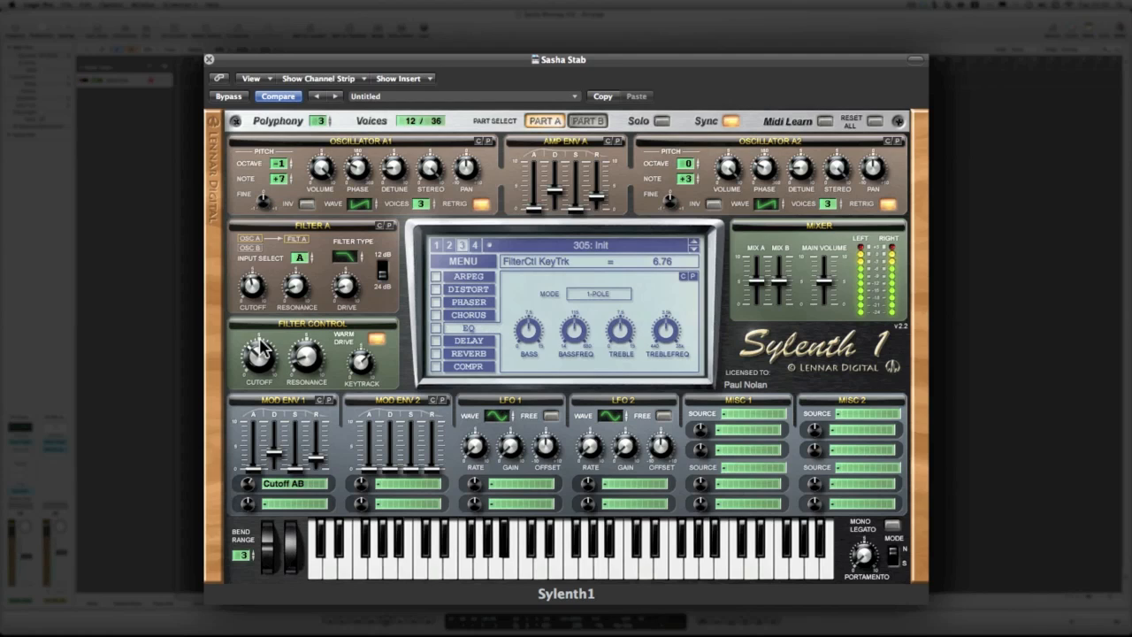
Copy modulation envelope 1 to envelope 2, and route it to Cutoff A and to Cutoff B with amount 1.14 for Cutoff B.
left_click(443, 401)
left_click(395, 489)
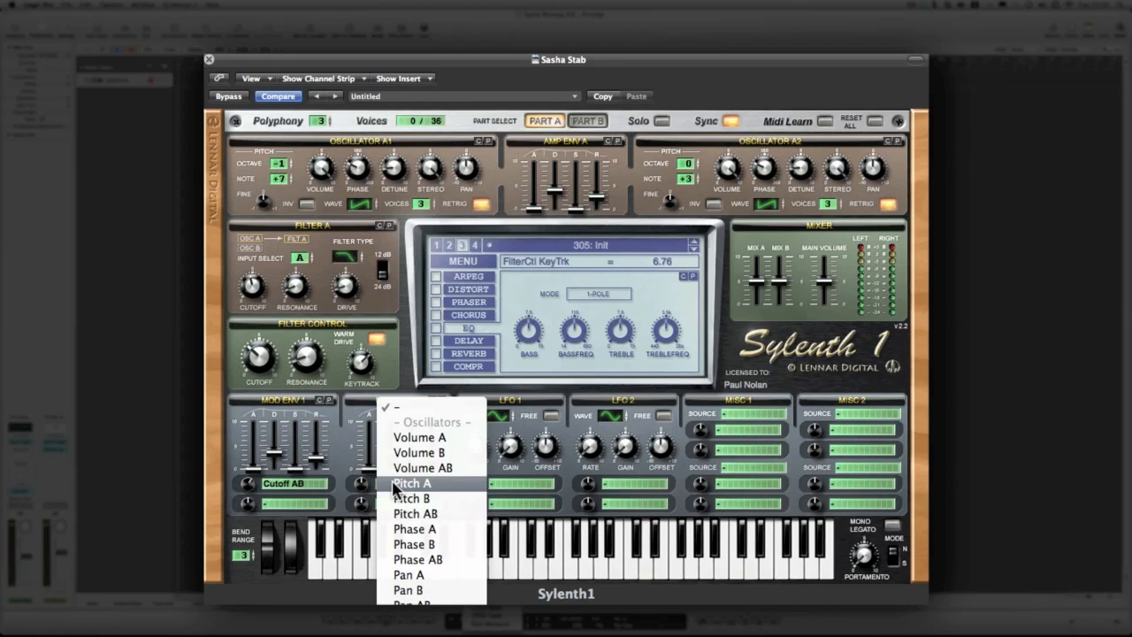
left_click(407, 588)
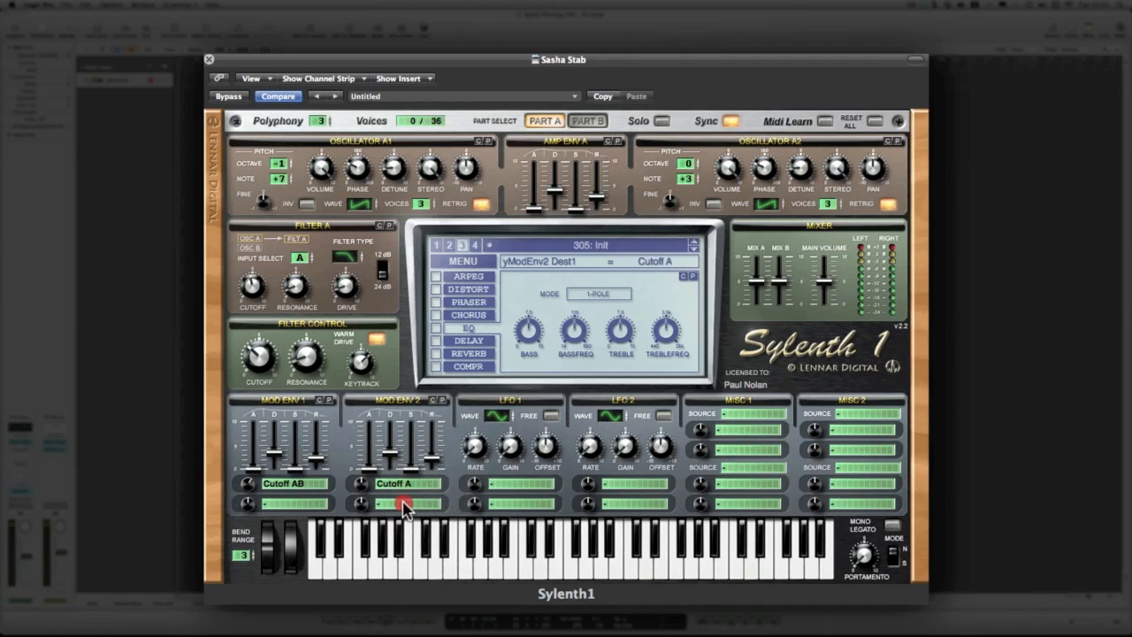
left_click(403, 505)
left_click(407, 588)
mouse_move(362, 478)
left_mouse_down()
mouse_move(368, 502)
mouse_move(367, 492)
left_mouse_up()
Route LFO 1 to Pitch AB with an amount of 0.29.
left_click(521, 483)
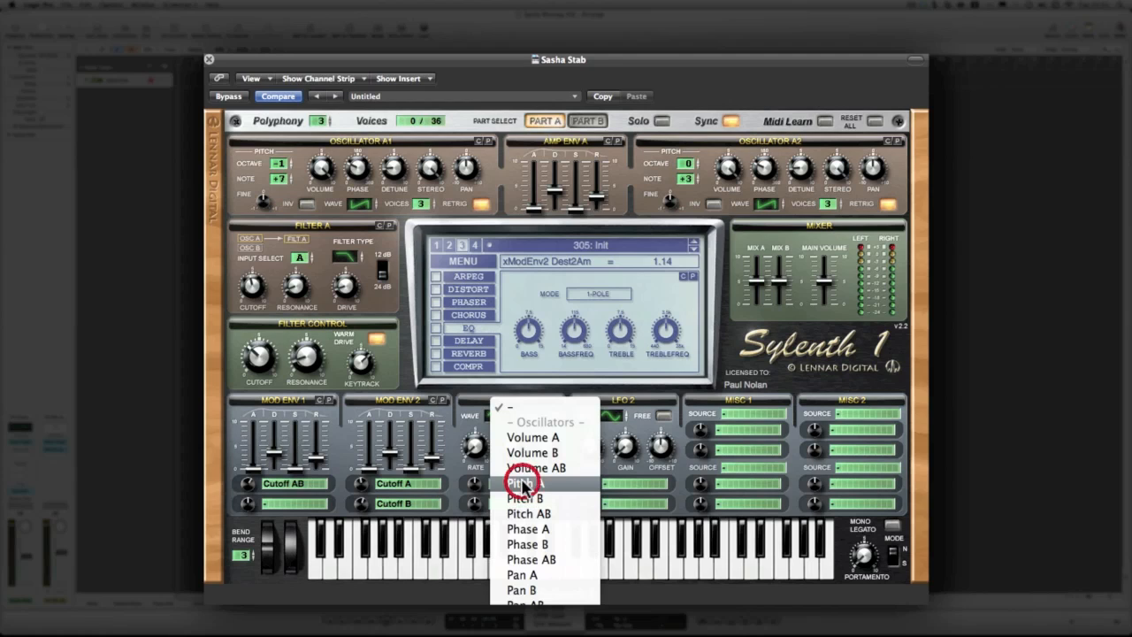
left_click(564, 515)
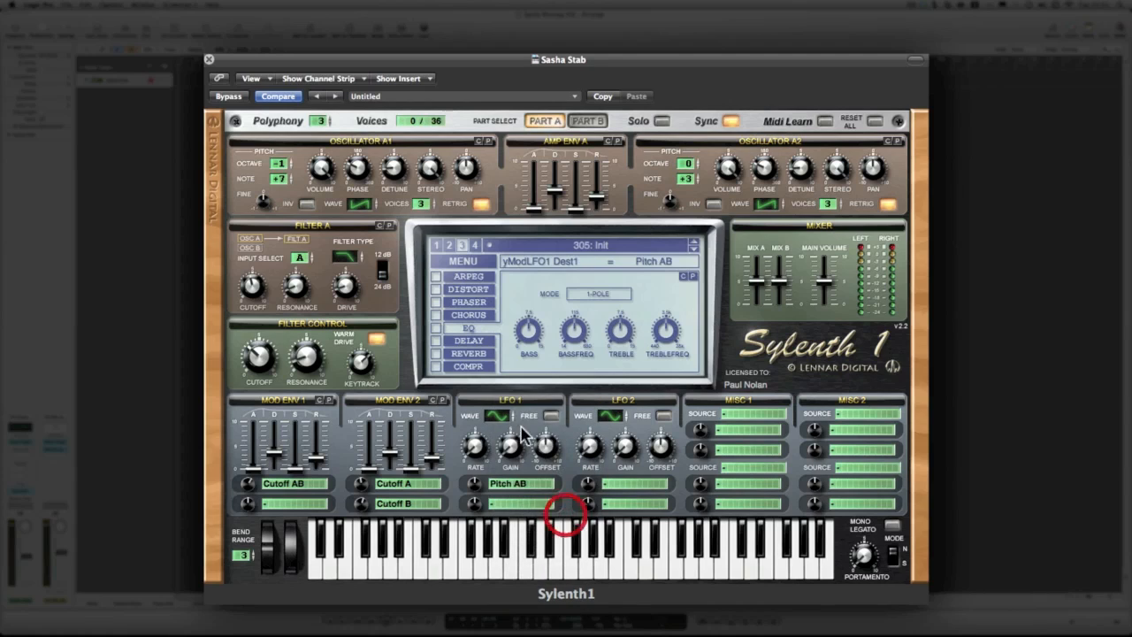
left_click(478, 485)
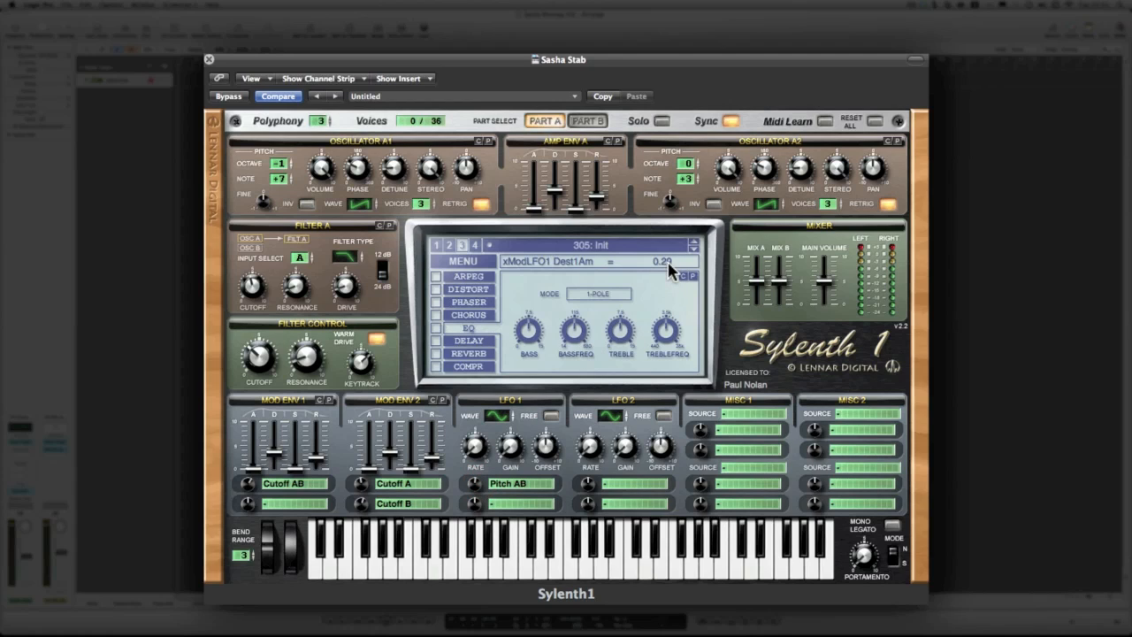
Adjust LFO 1's gain and set its rate to 1/4T.
left_click_drag(477, 448, 478, 359)
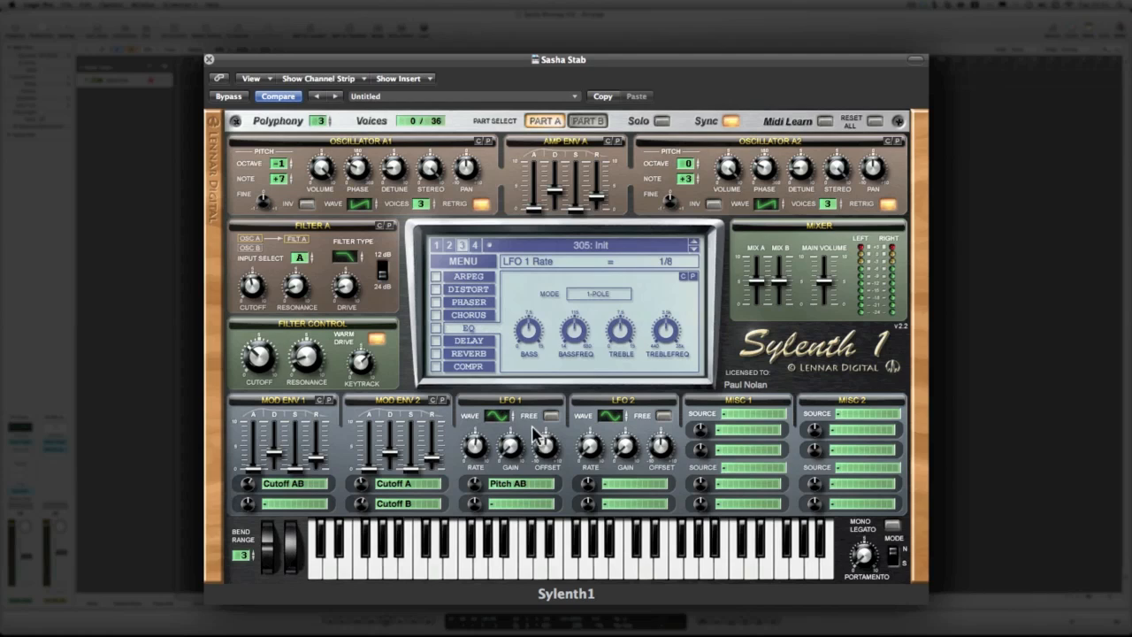
left_click_drag(512, 451, 518, 431)
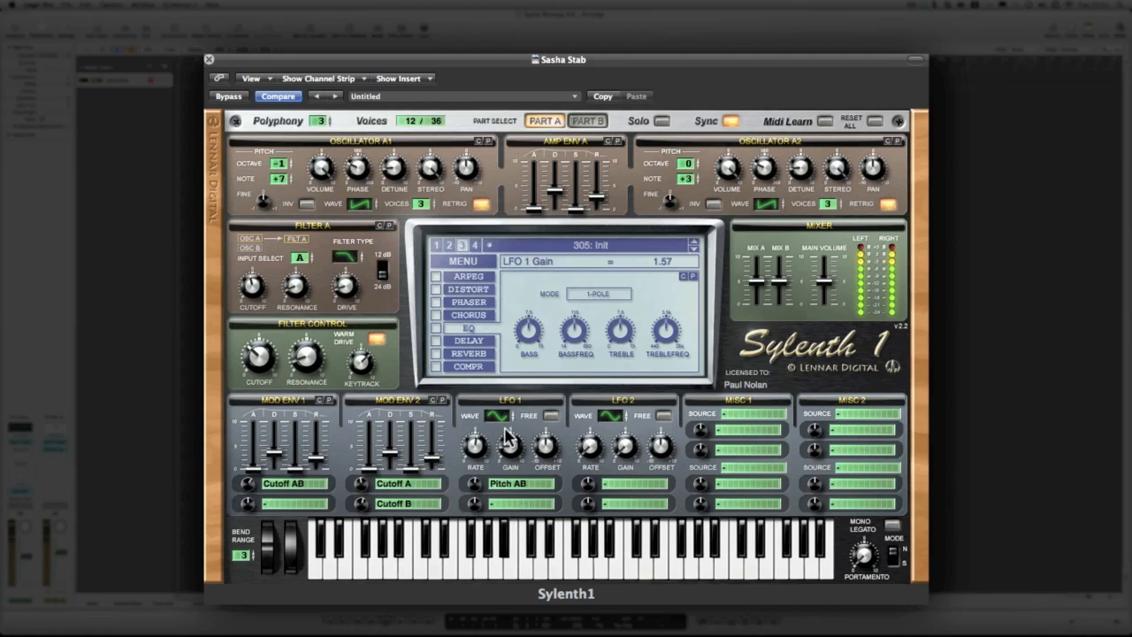
left_click_drag(510, 439, 512, 451)
left_click(477, 485)
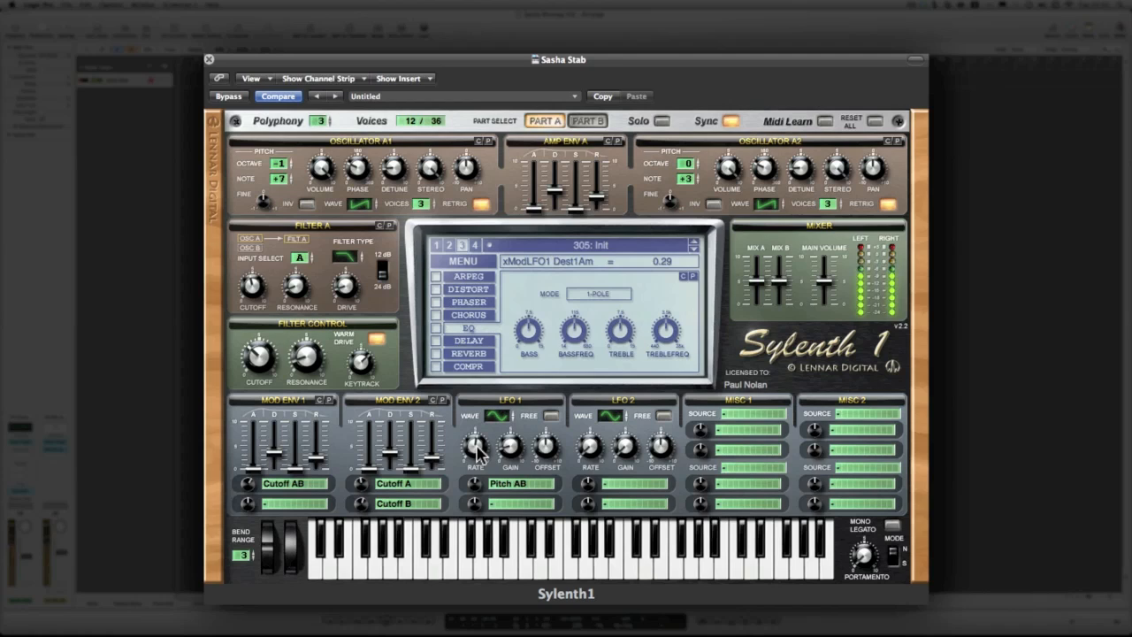
left_click(476, 486)
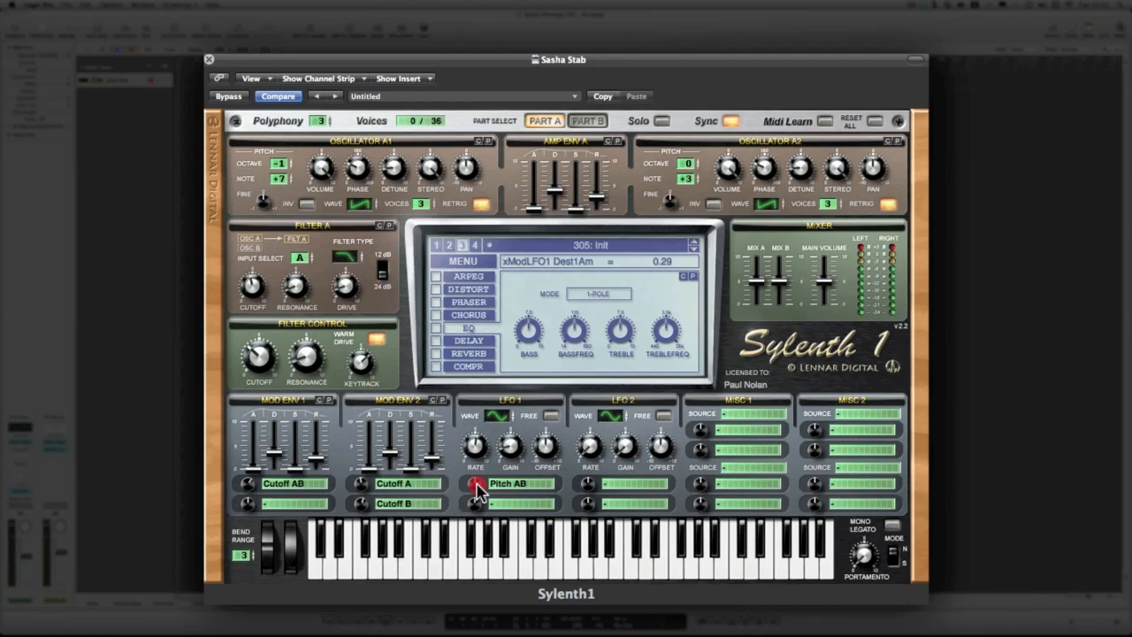
left_click(476, 449)
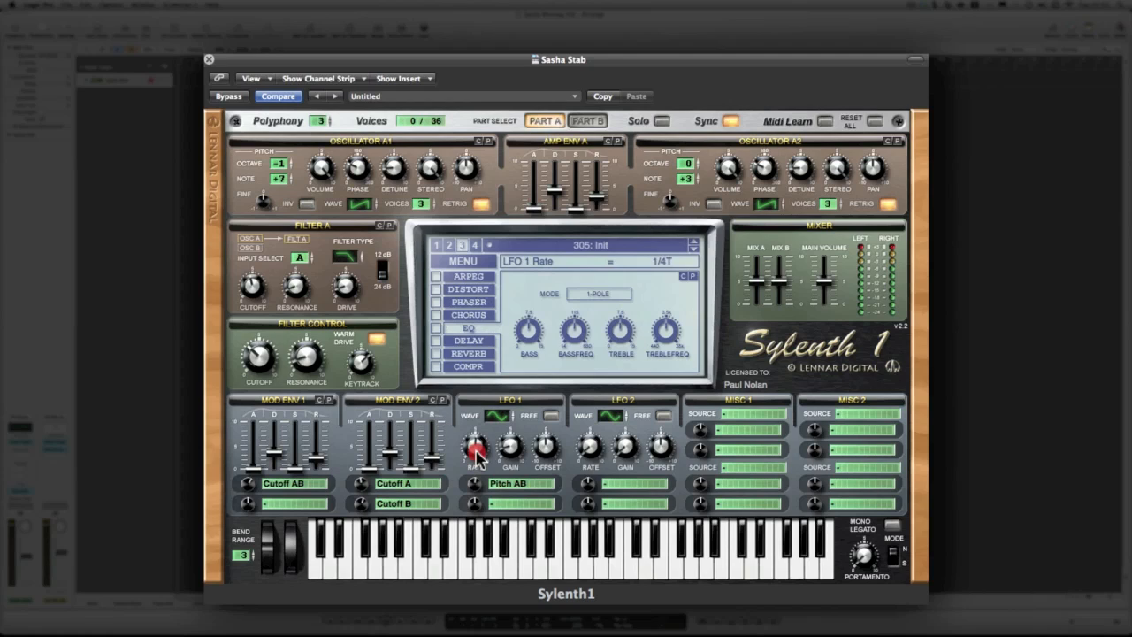
Fine-tune LFO 1's rate and gain for the pitch modulation.
left_click_drag(475, 452, 476, 453)
left_click(511, 448)
left_click_drag(510, 451, 511, 451)
Enable the reverb, adjust its damping and size, and set its dry/wet mix to about 41%.
left_click(469, 354)
left_click(435, 353)
left_click(628, 297)
left_click_drag(628, 297, 618, 181)
left_click(650, 346)
left_click_drag(650, 347, 649, 352)
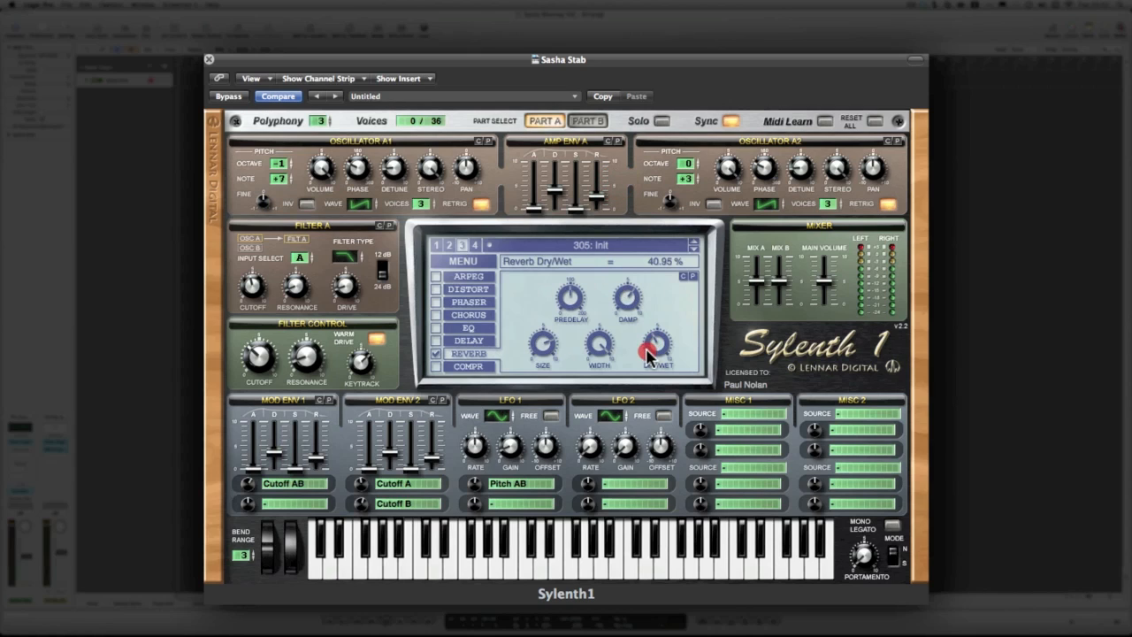
left_click_drag(546, 352, 541, 368)
Enable the delay, adjust its dry/wet mix and low cut, and set high cut to about 4331 Hz and spread to 73.33%.
left_click(445, 341)
left_click(436, 342)
left_click_drag(677, 339, 676, 365)
left_click_drag(600, 303, 599, 244)
left_click_drag(635, 298, 621, 247)
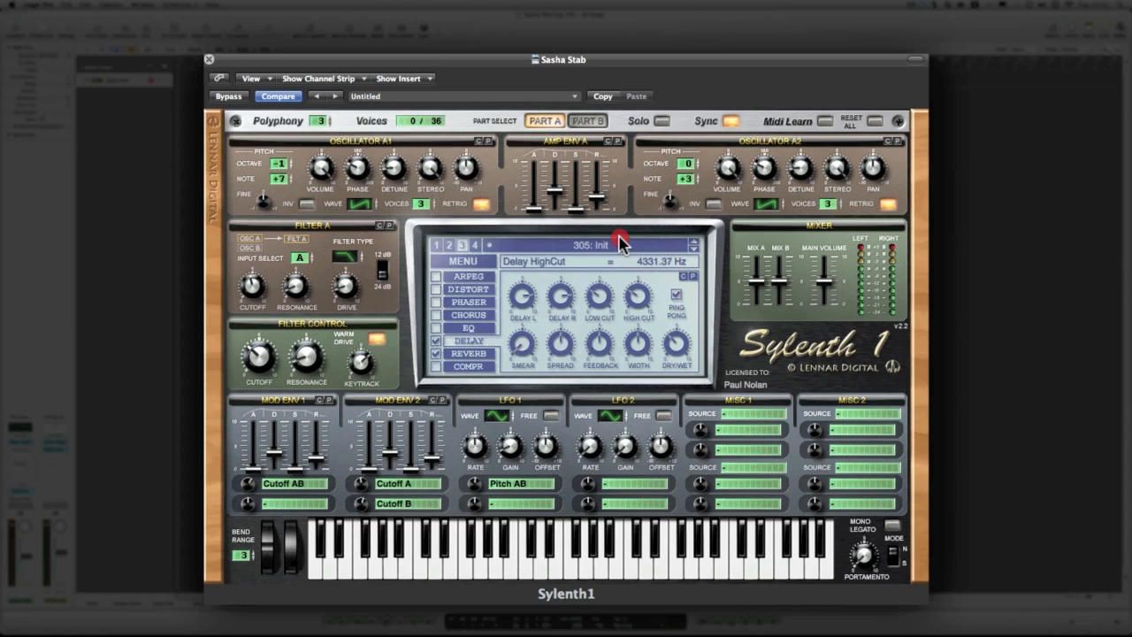
left_click_drag(518, 295, 564, 305)
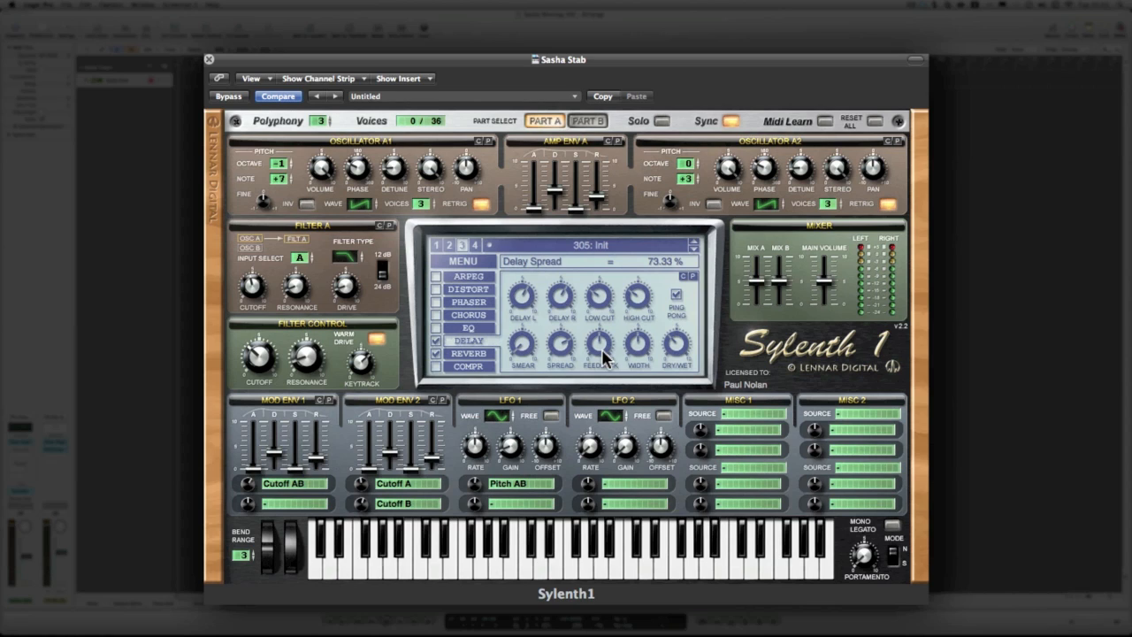
Enable the compressor, adjust its ratio, and set its threshold to -21.00 dB.
left_click(450, 367)
left_click(436, 366)
left_click(530, 324)
left_click_drag(530, 323, 584, 292)
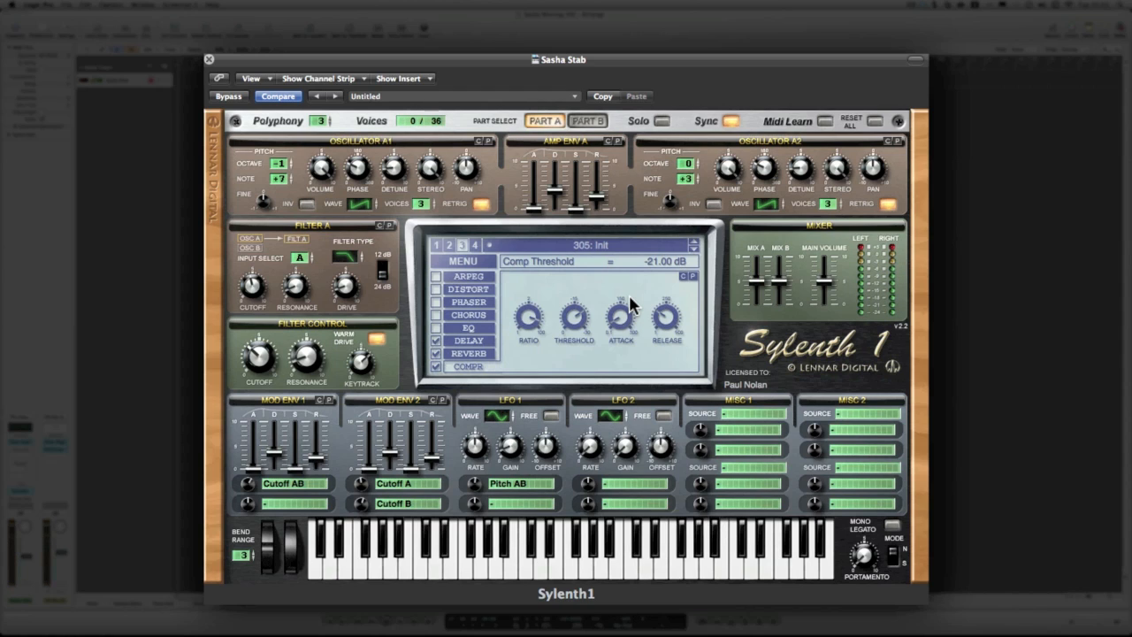
Enable the EQ and set its treble to 12.00 dB and treble frequency to about 1473 Hz.
left_click(469, 328)
left_click(435, 329)
left_click_drag(617, 338, 612, 288)
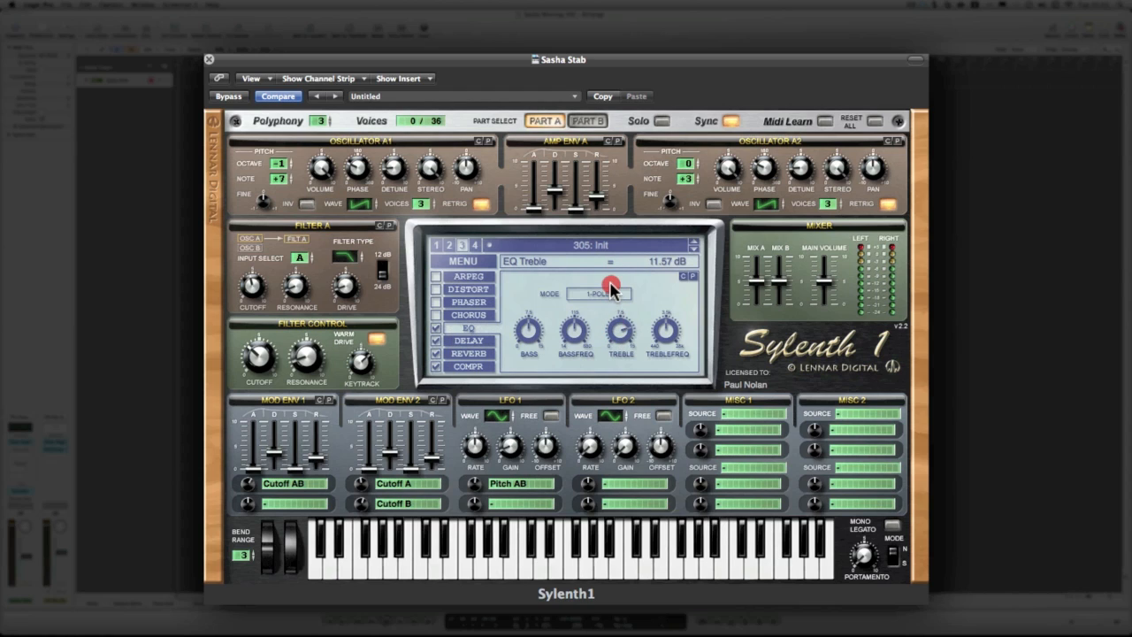
left_click_drag(672, 334, 668, 366)
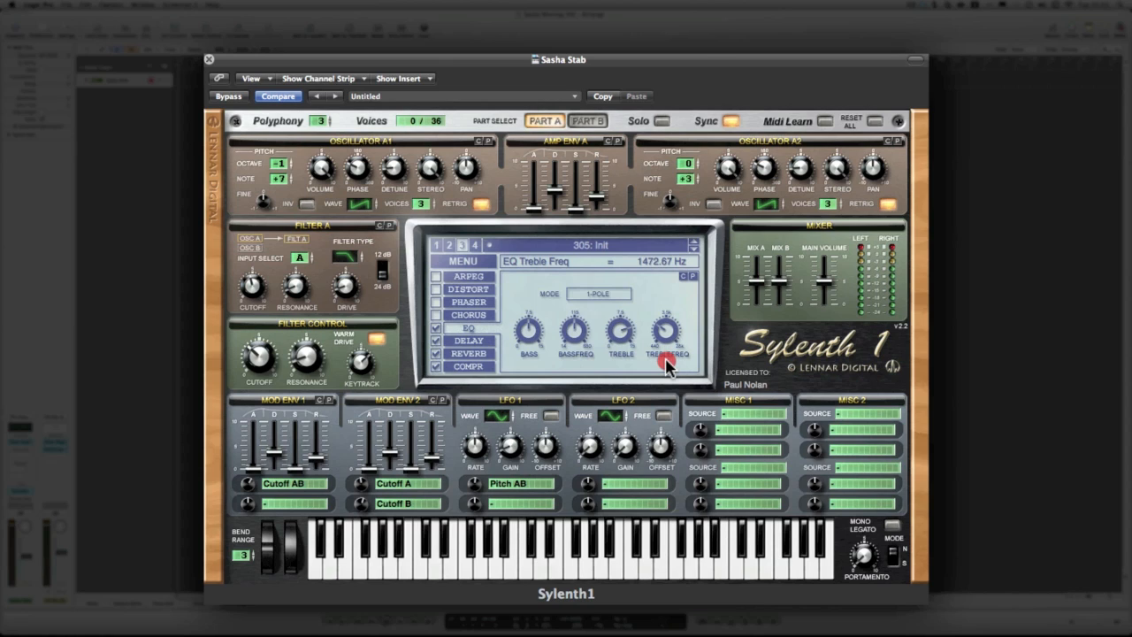
left_click(621, 329)
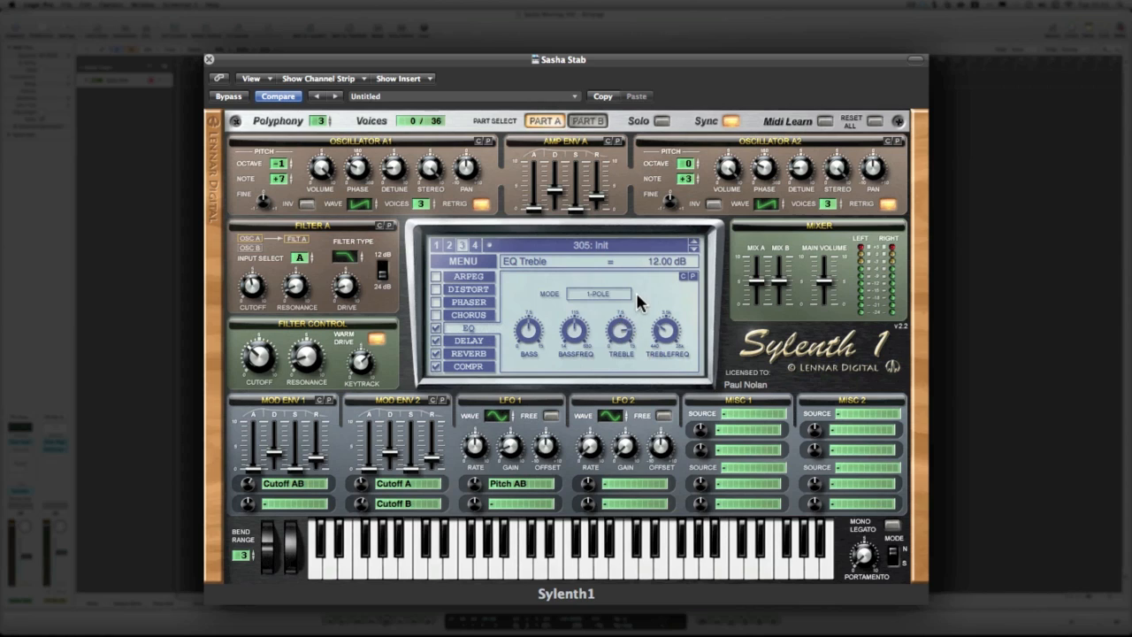